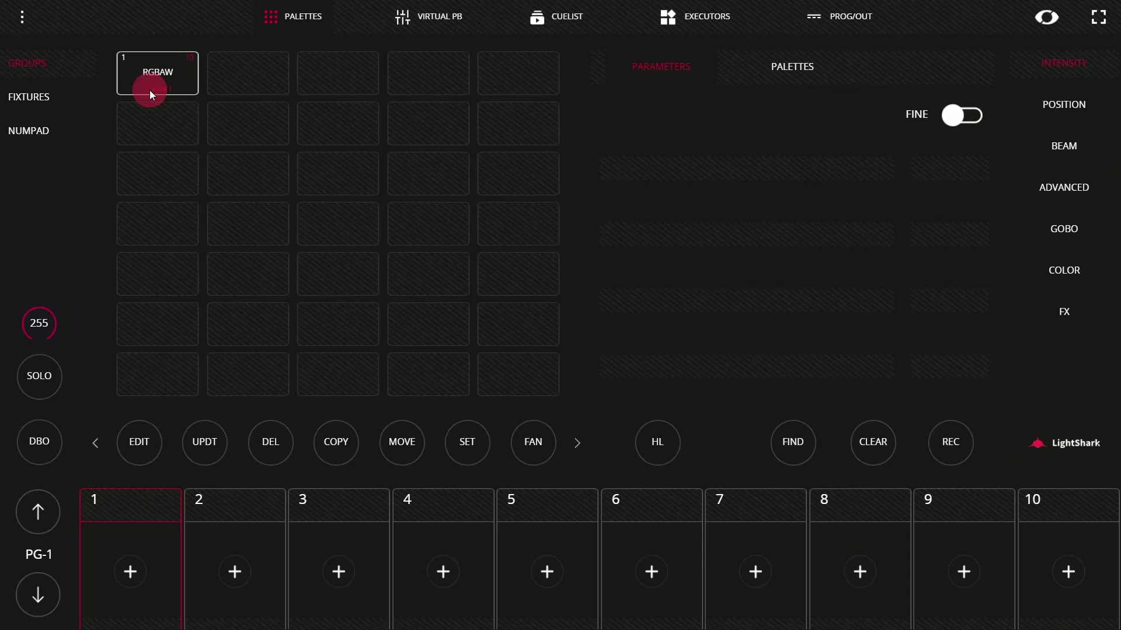
Select fixtures 1–5 and record them into empty group slot 2.
click(75, 98)
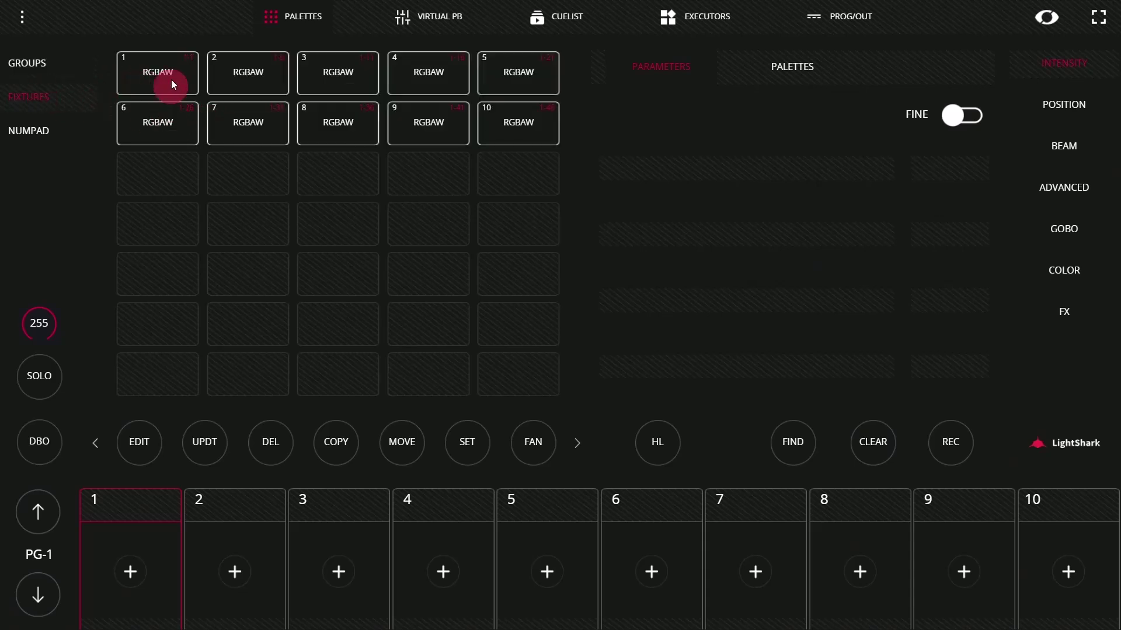
click(177, 61)
click(247, 60)
click(321, 65)
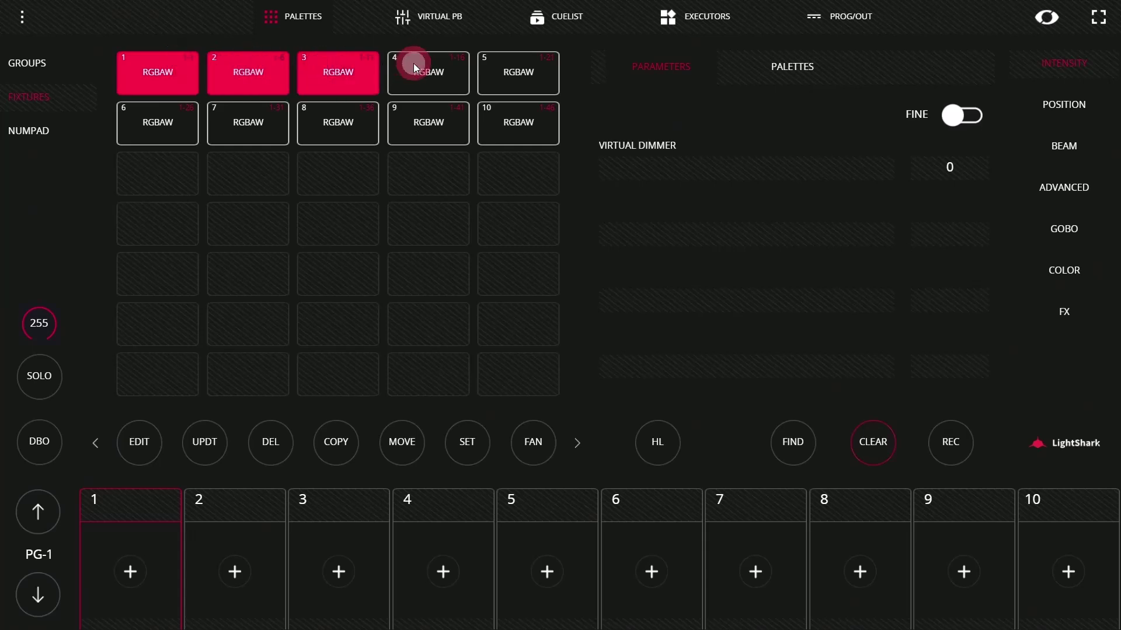
click(413, 63)
click(508, 74)
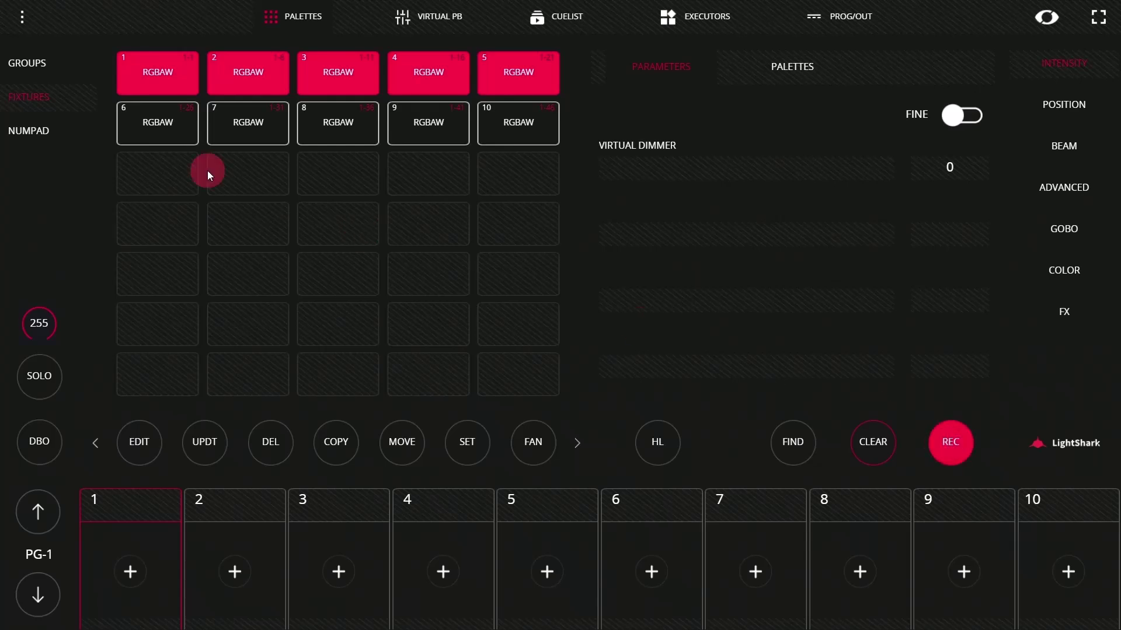
click(49, 61)
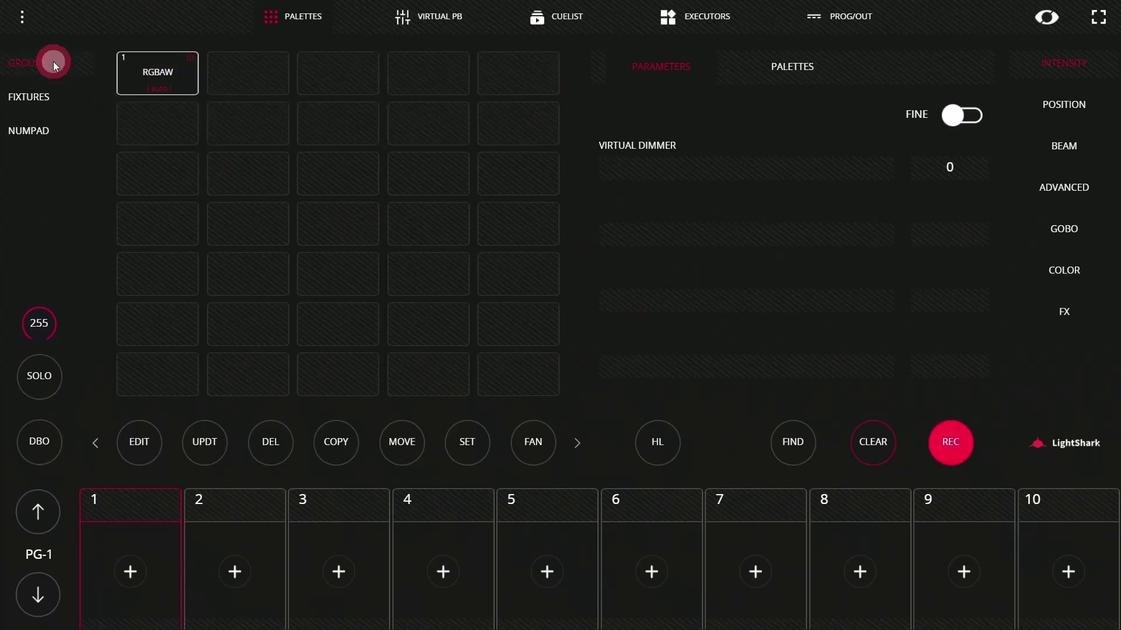
click(252, 70)
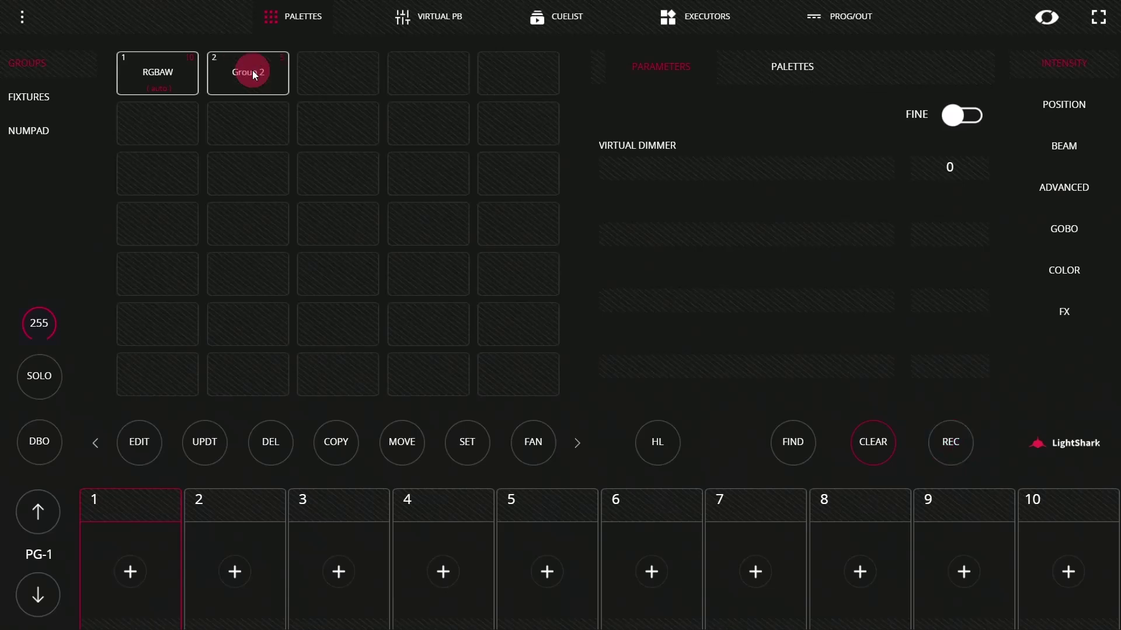
Rename Group 2 to 'Front Wash' and give it a blue highlight colour.
click(423, 77)
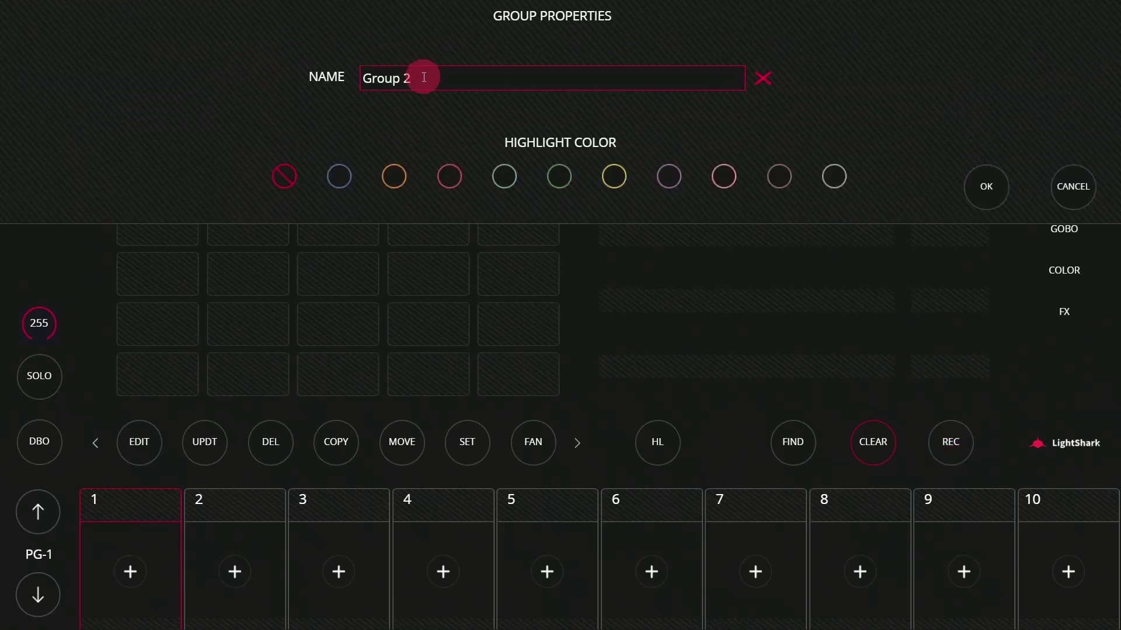
key(ctrl+a)
text(Front Wash)
click(349, 179)
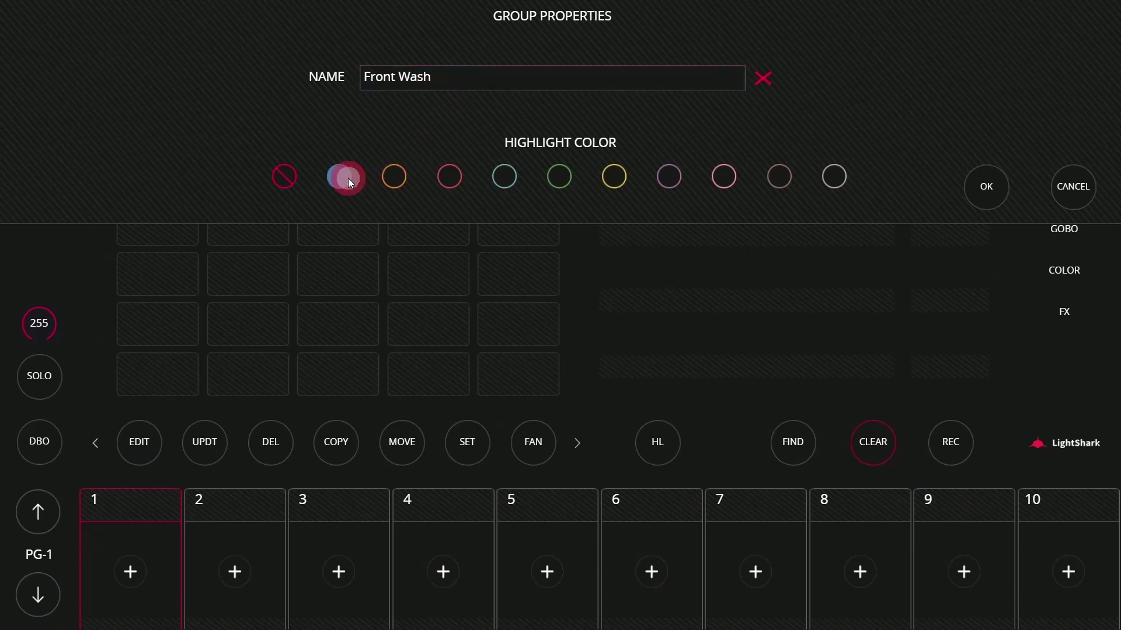
click(984, 196)
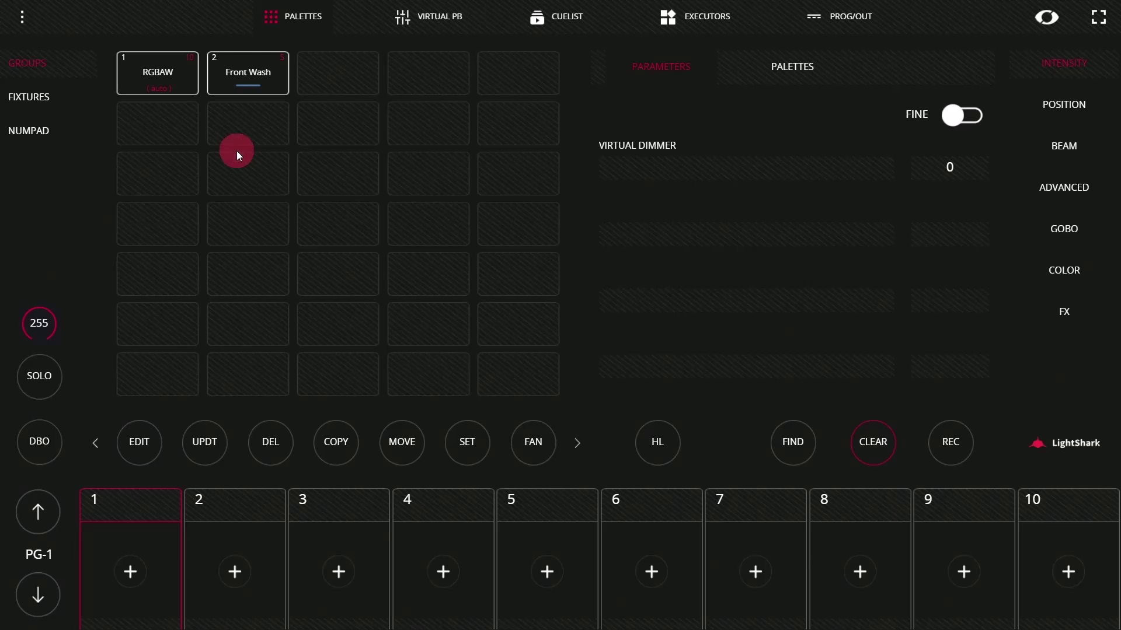
click(38, 95)
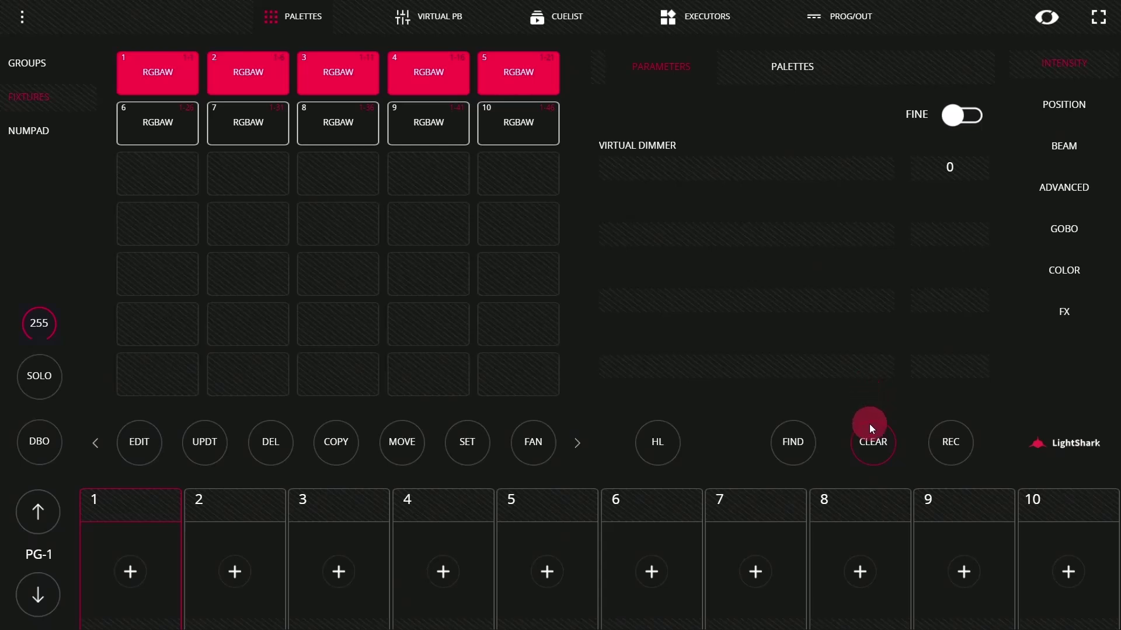
Clear the programmer so fixtures 1–5 are deselected.
click(872, 441)
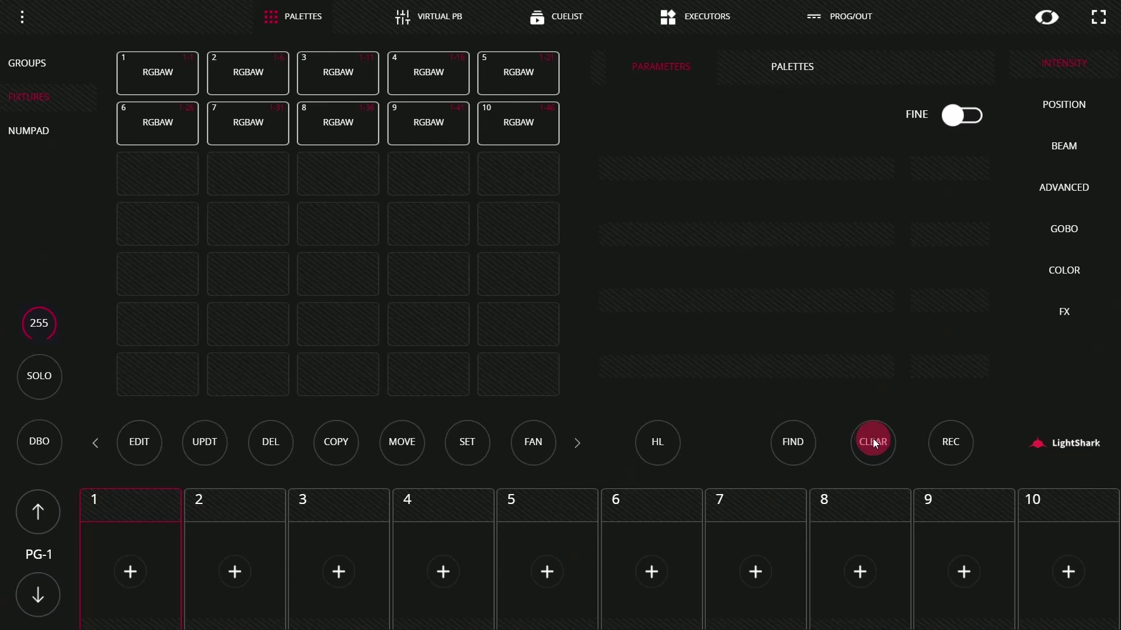
click(72, 114)
click(24, 15)
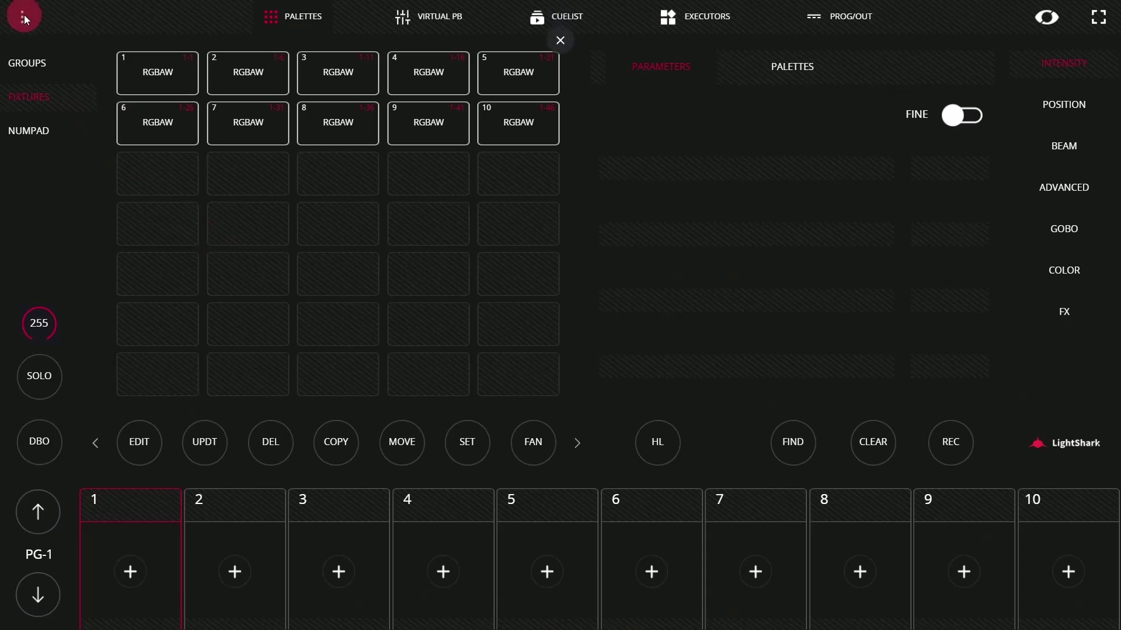
click(504, 426)
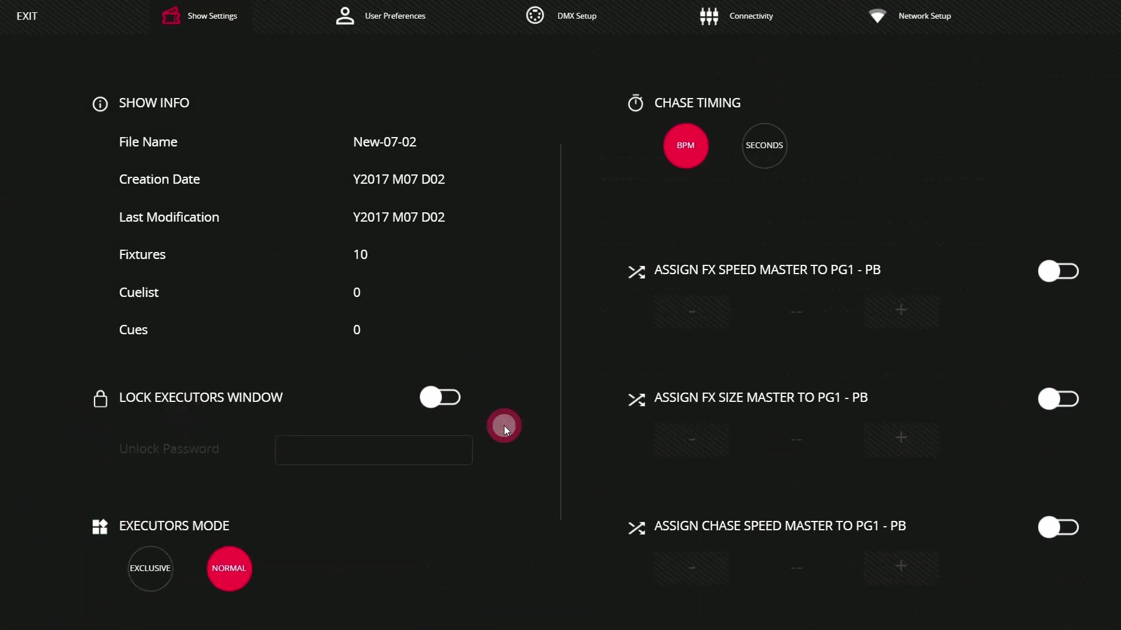
click(382, 27)
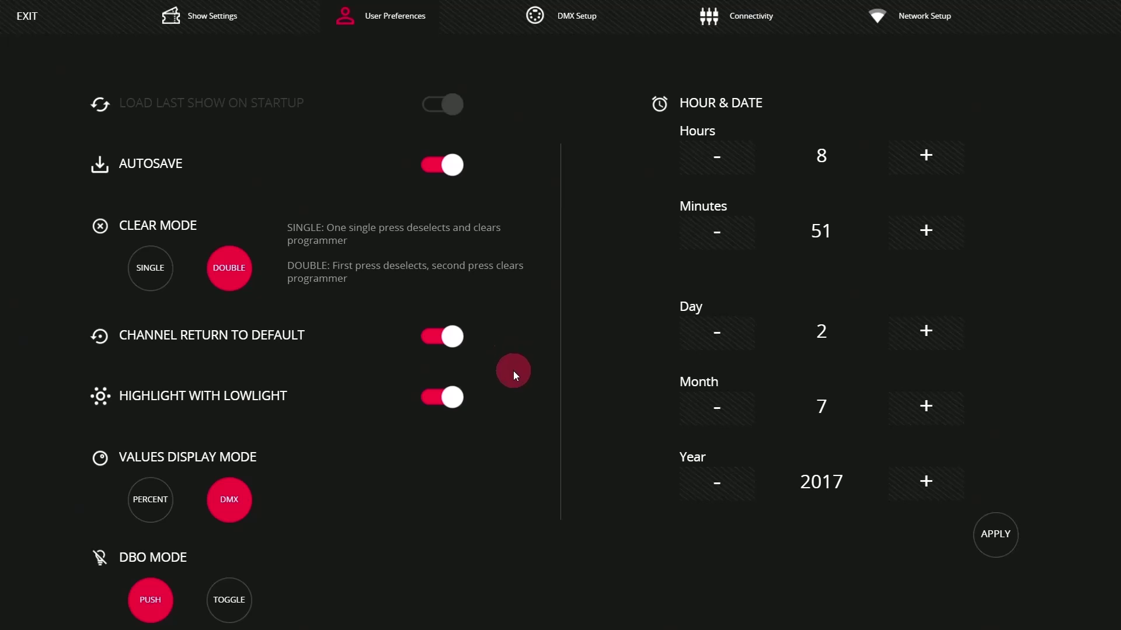
click(151, 268)
click(226, 266)
click(487, 115)
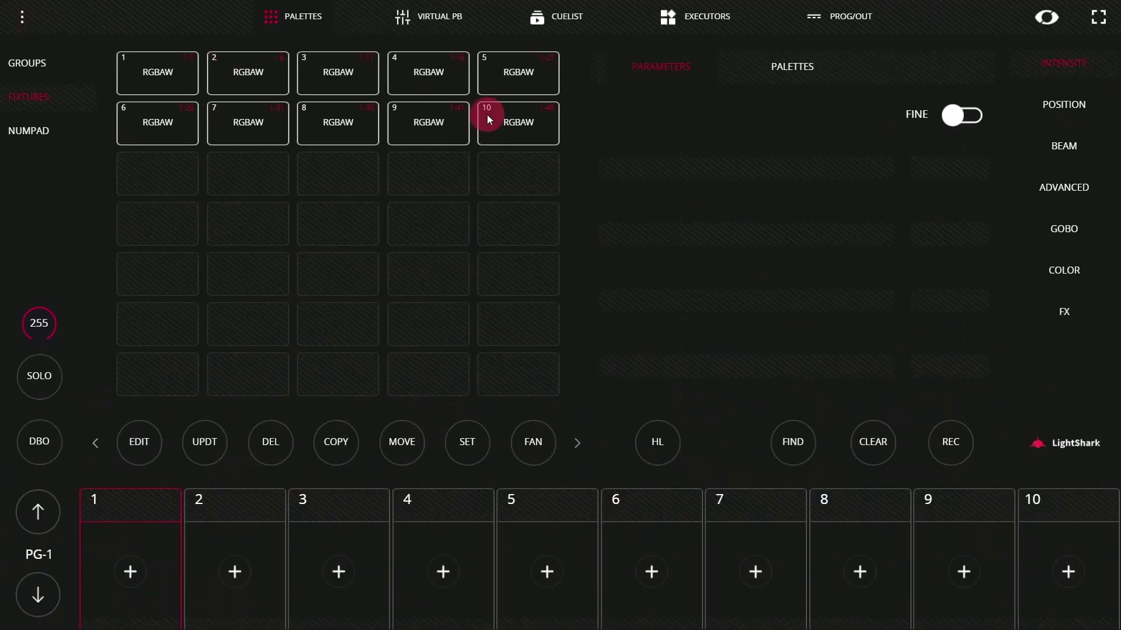
Select fixtures 6–10 and record them as Group 3 in slot 3.
click(153, 119)
click(222, 119)
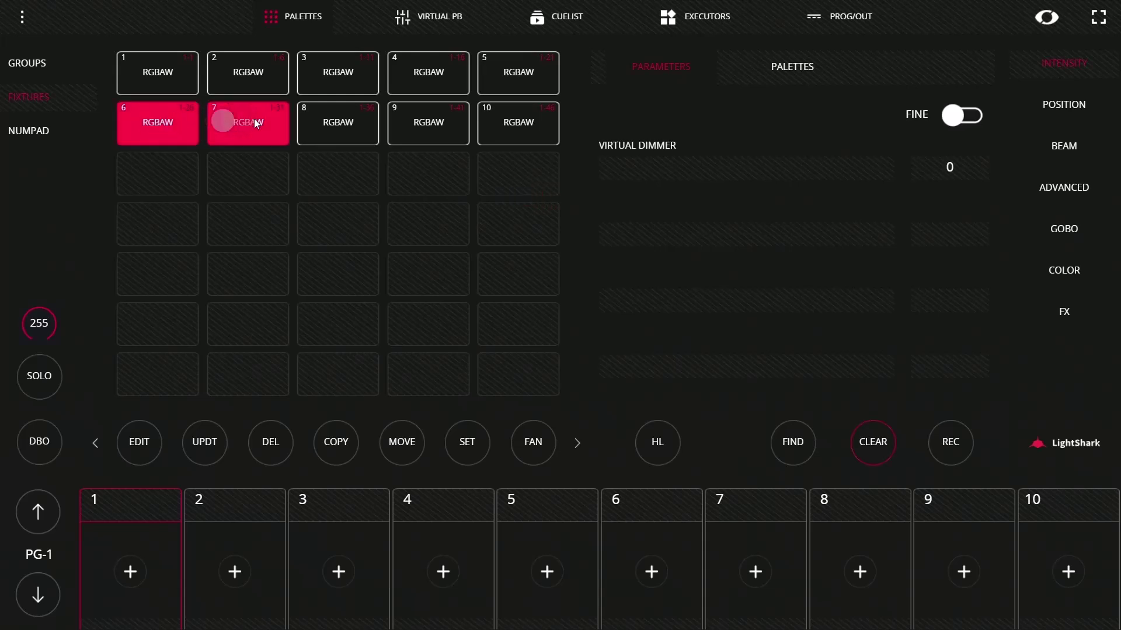
click(299, 121)
click(424, 126)
click(513, 126)
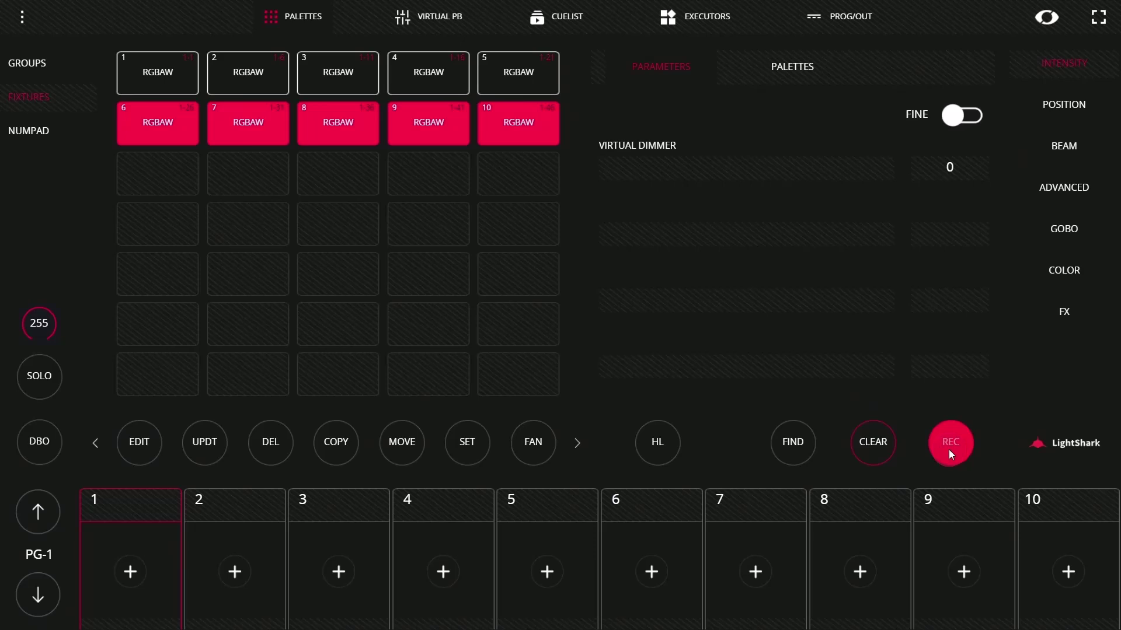
click(340, 76)
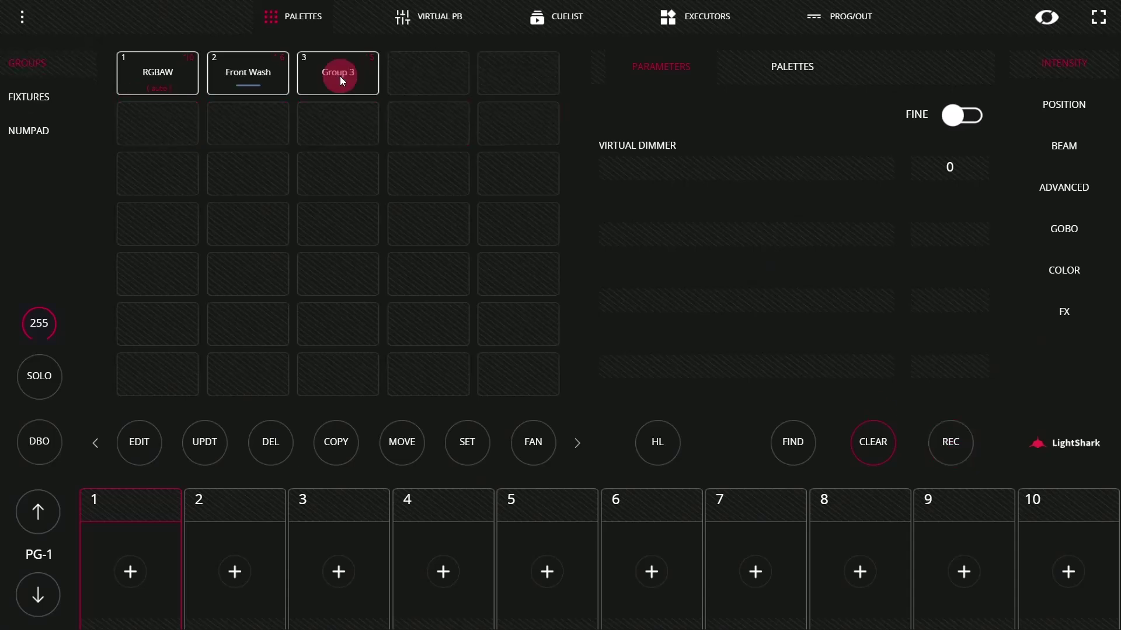
click(340, 75)
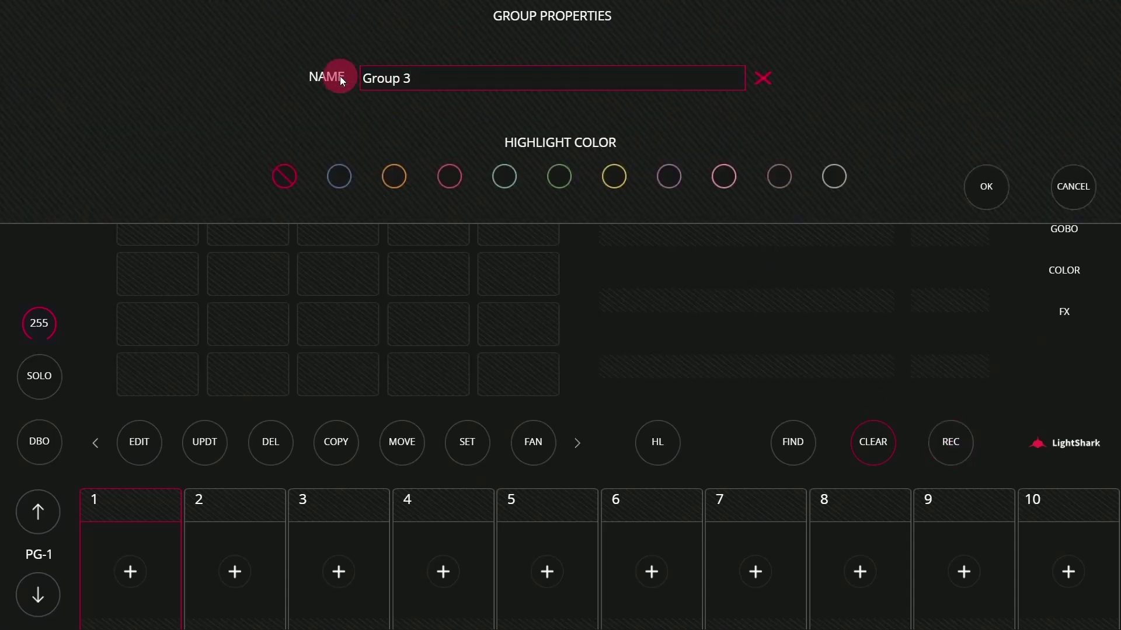
Name Group 3 'Back Wash' with a green highlight colour.
text(Back Wash)
click(352, 170)
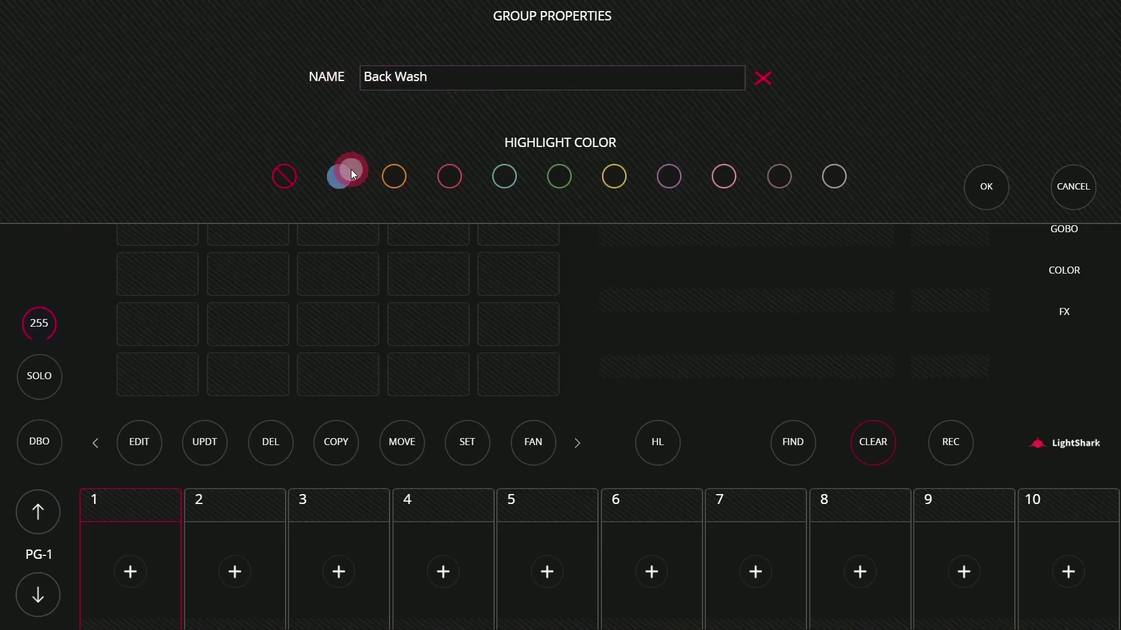
click(557, 192)
click(985, 188)
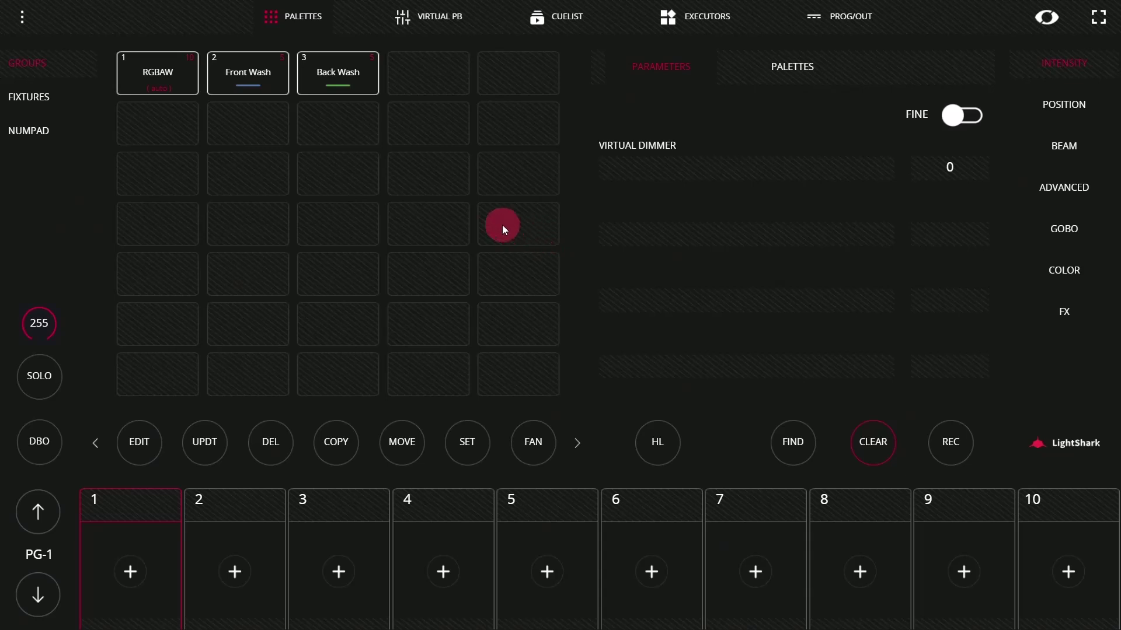
Reopen Back Wash's properties to verify its name and green highlight.
click(340, 87)
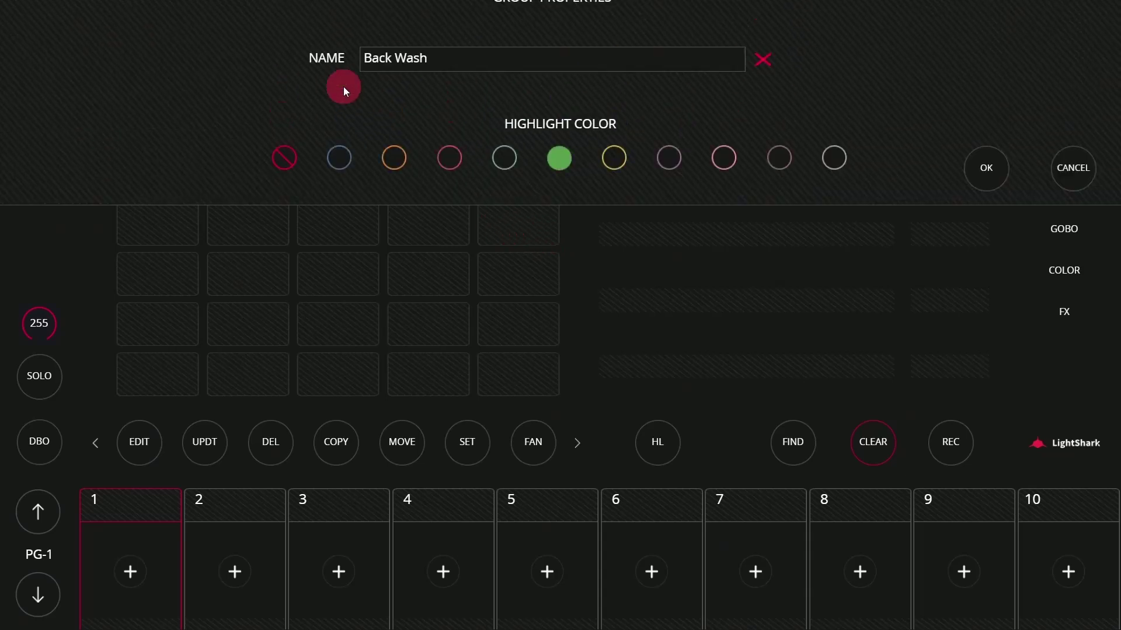
click(547, 76)
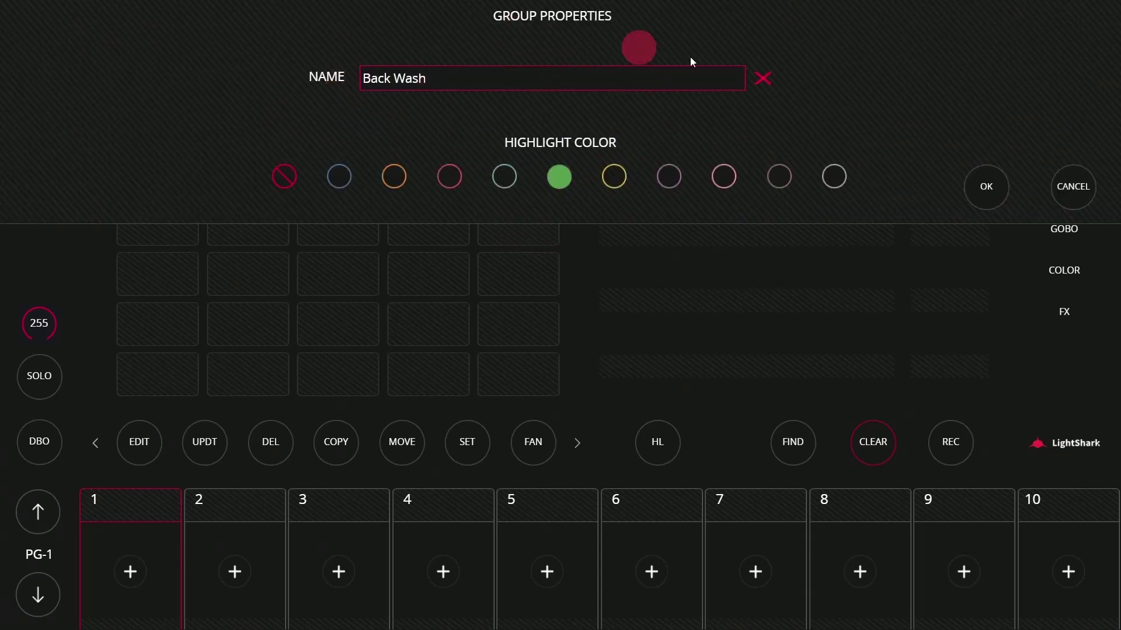
click(981, 185)
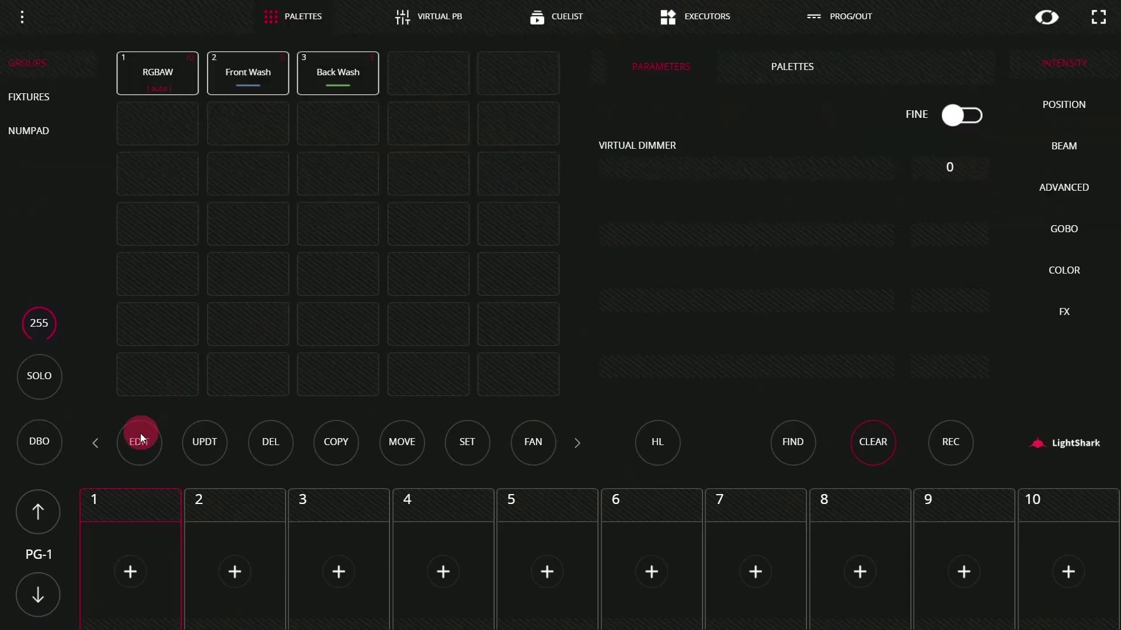
In the Back Wash layout, lower fixture 8 and raise fixtures 6–7 and 9–10.
click(312, 71)
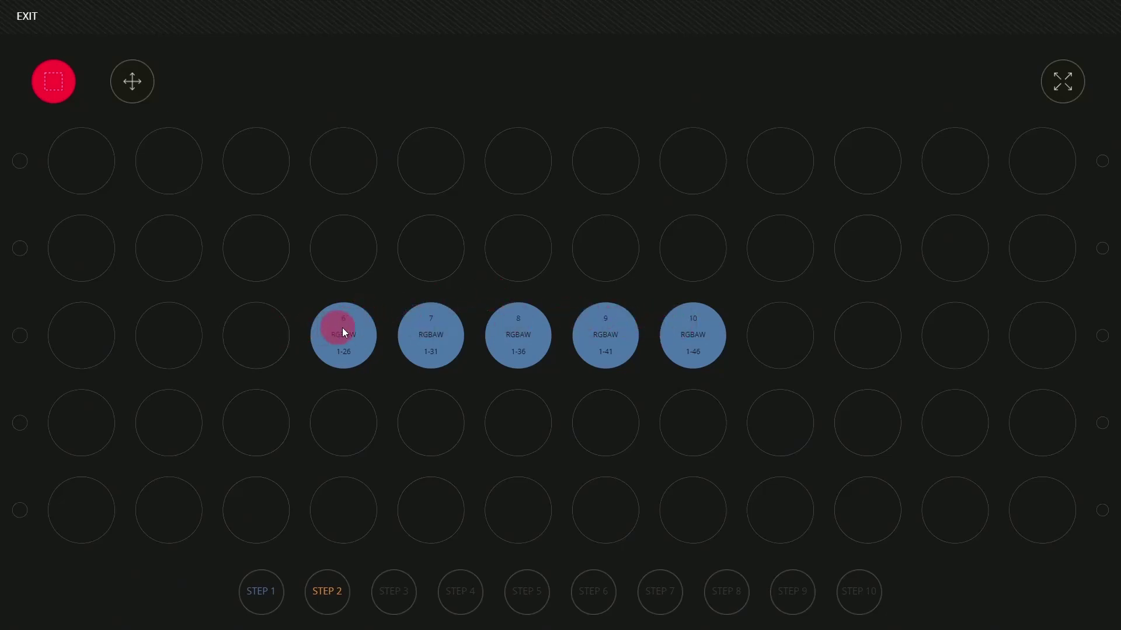
click(510, 337)
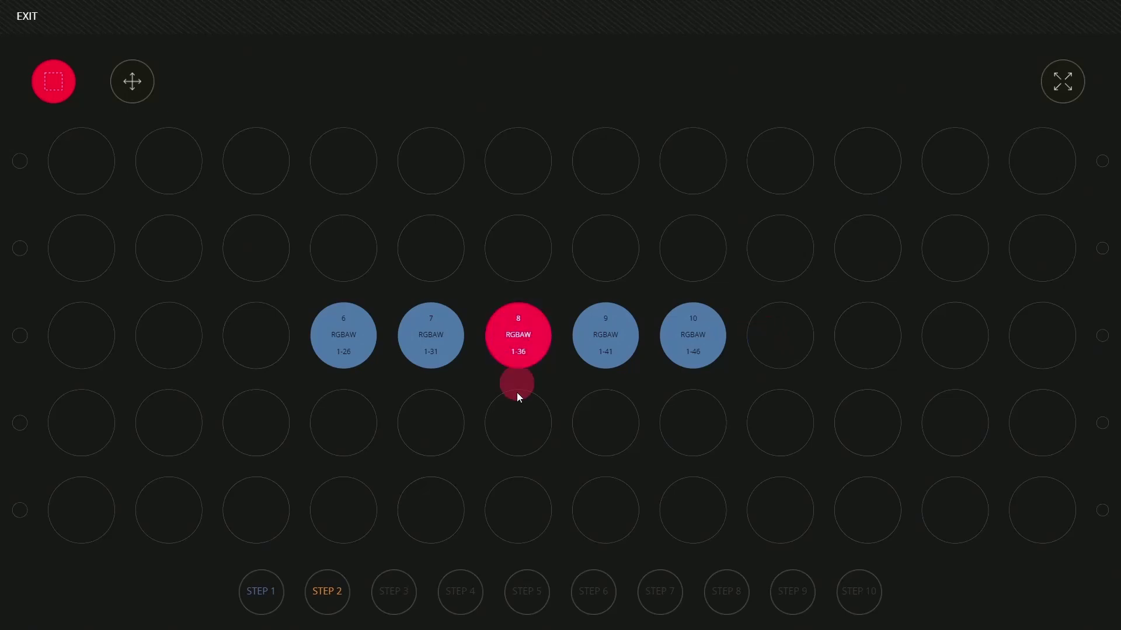
drag(521, 437, 519, 430)
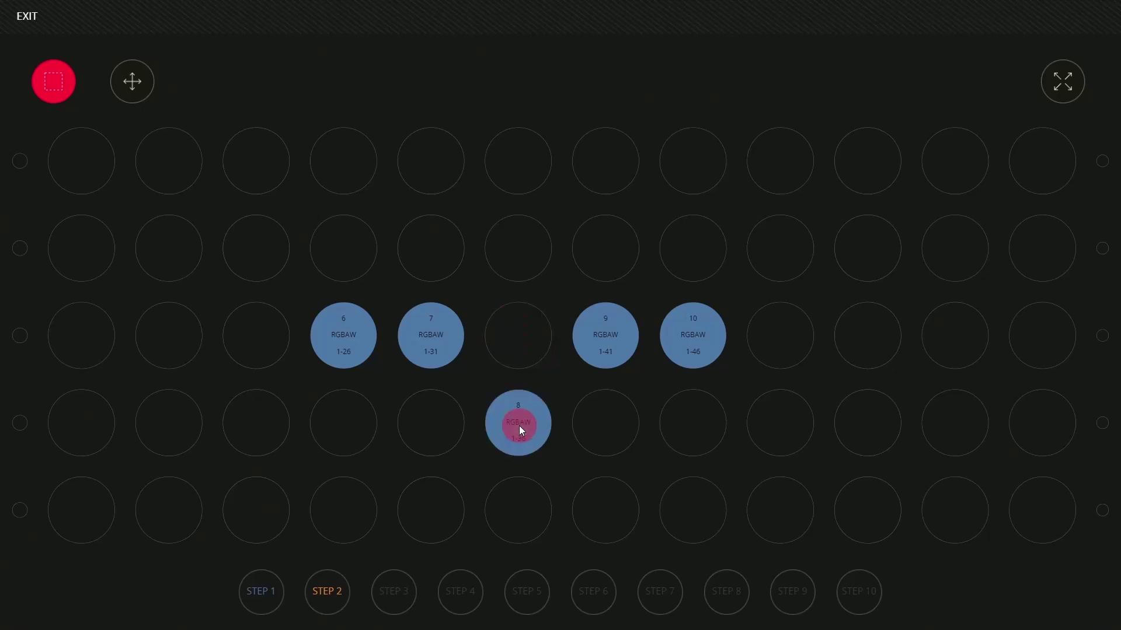
drag(269, 279, 448, 380)
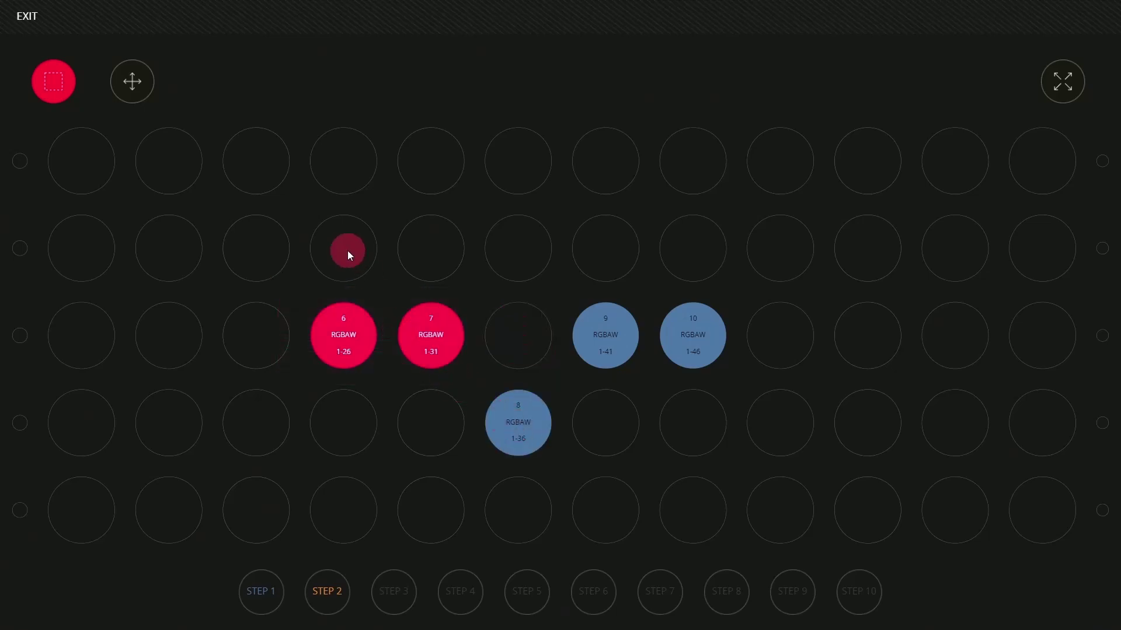
click(348, 250)
drag(555, 302, 725, 377)
click(611, 249)
Move fixtures 6 and 10 into the top row to complete the V, then save.
click(327, 237)
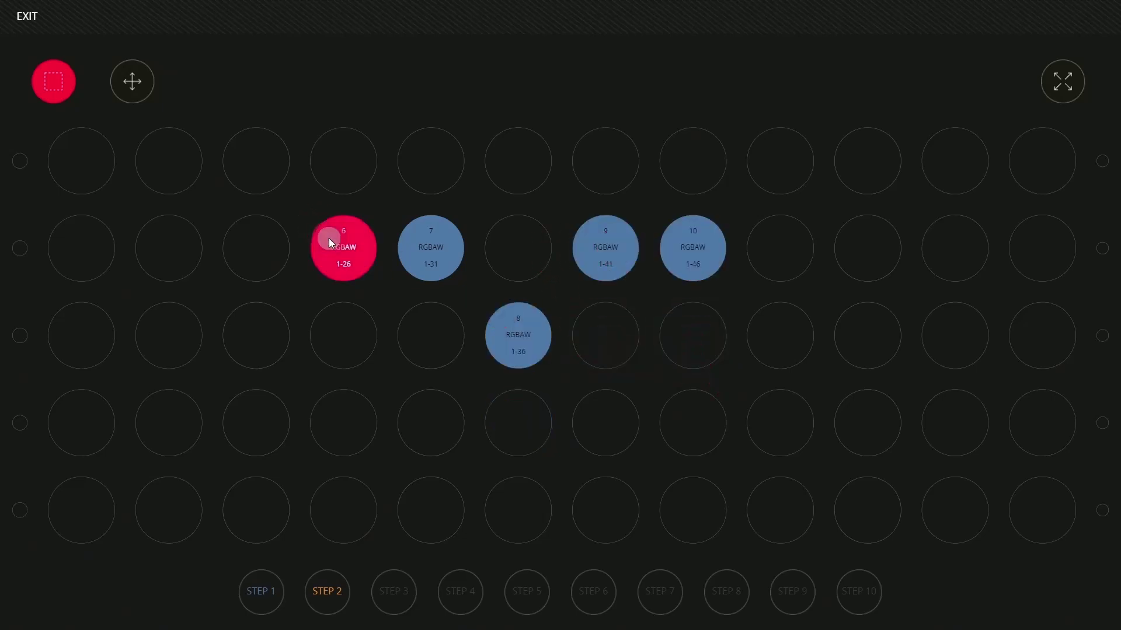
click(268, 162)
click(691, 252)
click(682, 173)
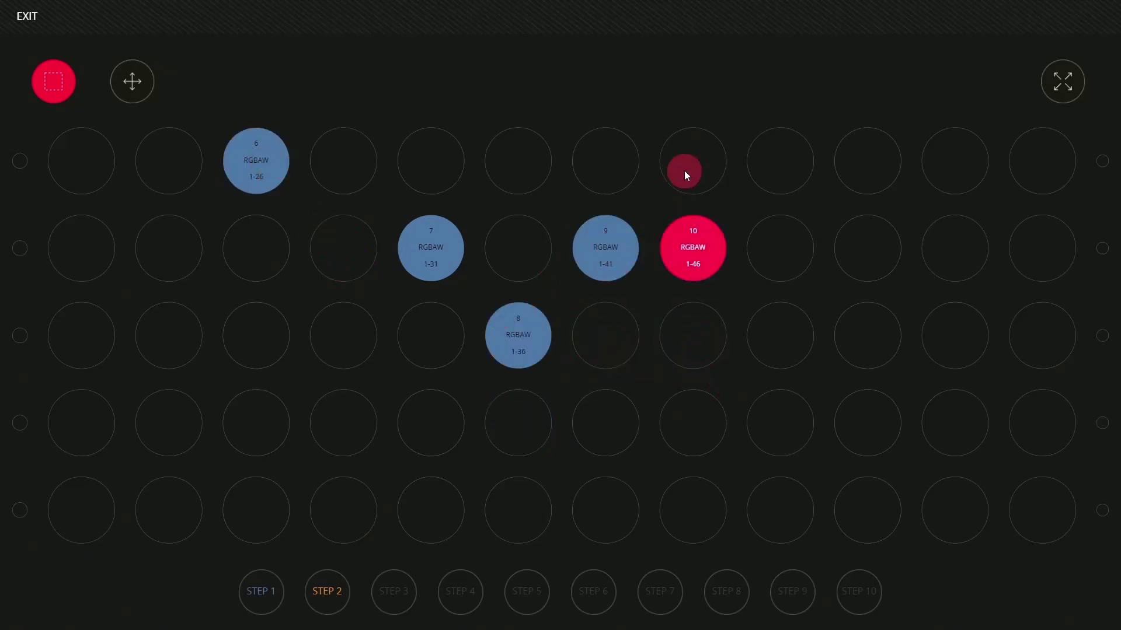
click(621, 161)
click(249, 159)
drag(250, 159, 343, 160)
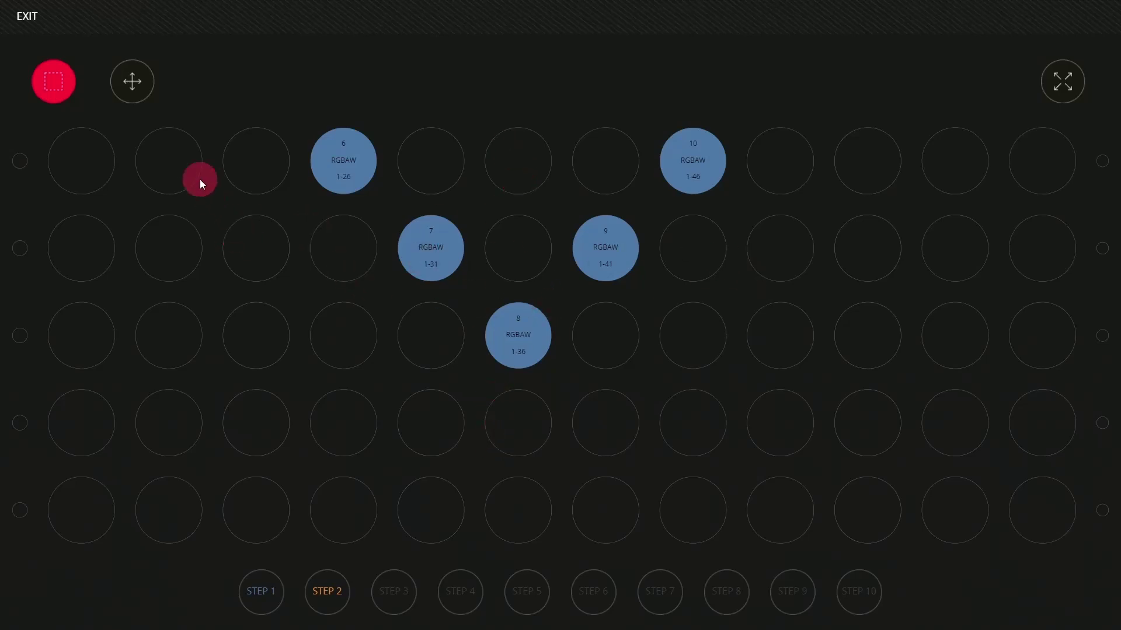
click(23, 17)
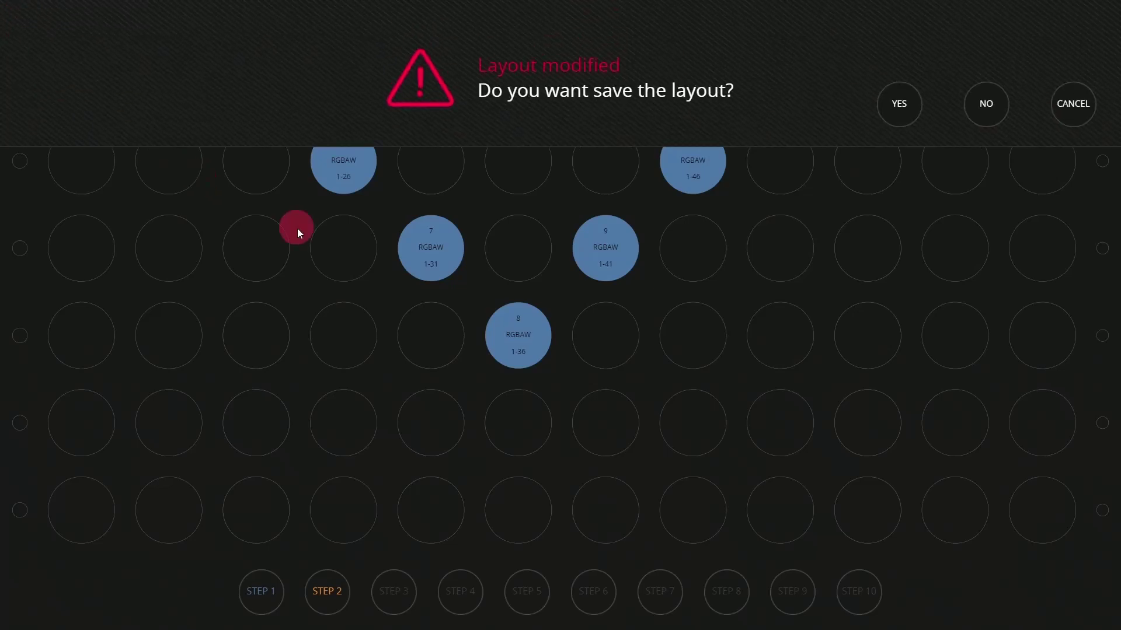
click(896, 107)
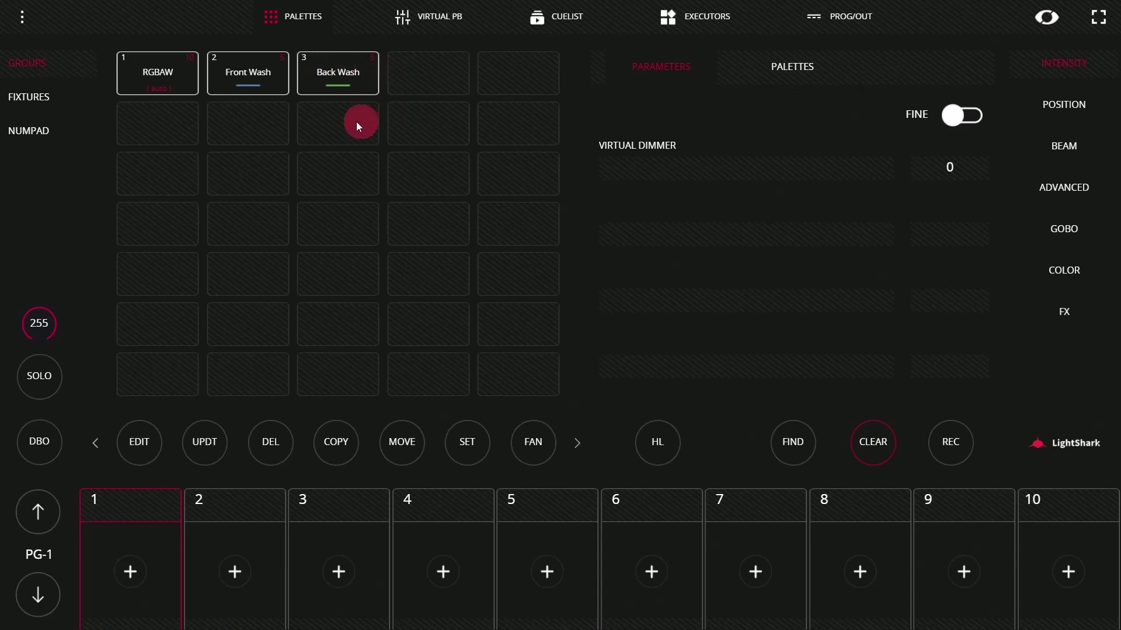